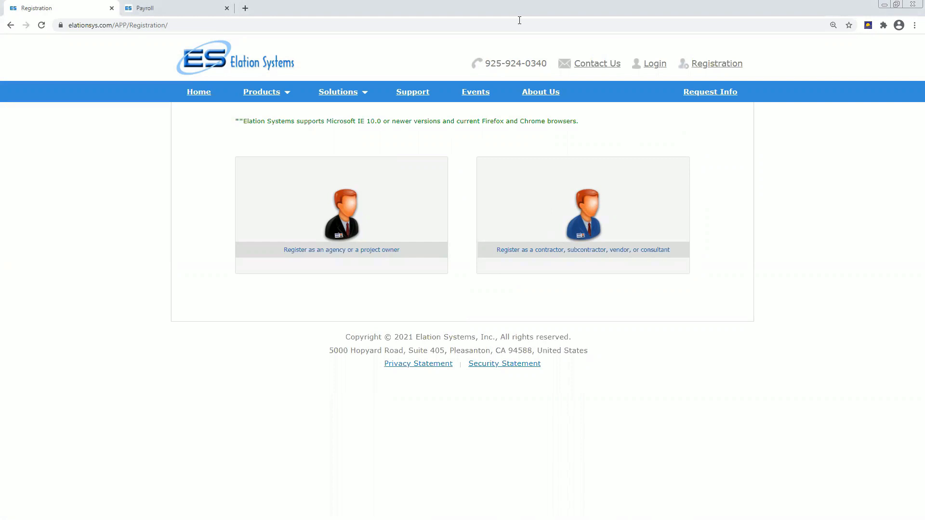
Start contractor registration with BART_2021 as the promotion code.
click(587, 206)
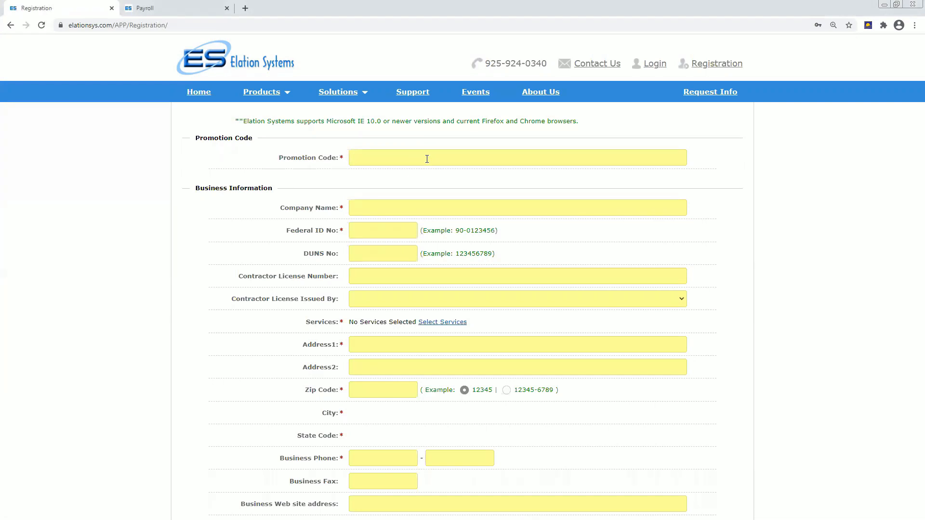
text(BART_2021)
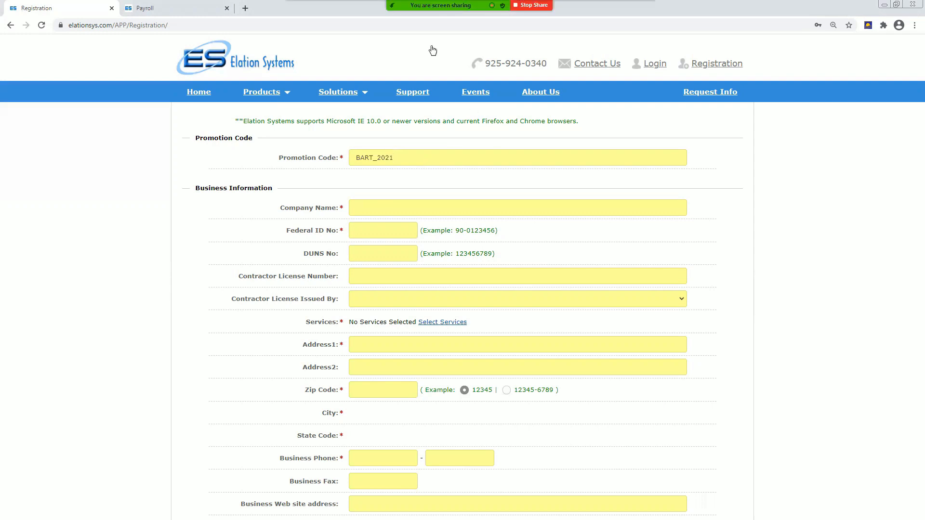
click(188, 8)
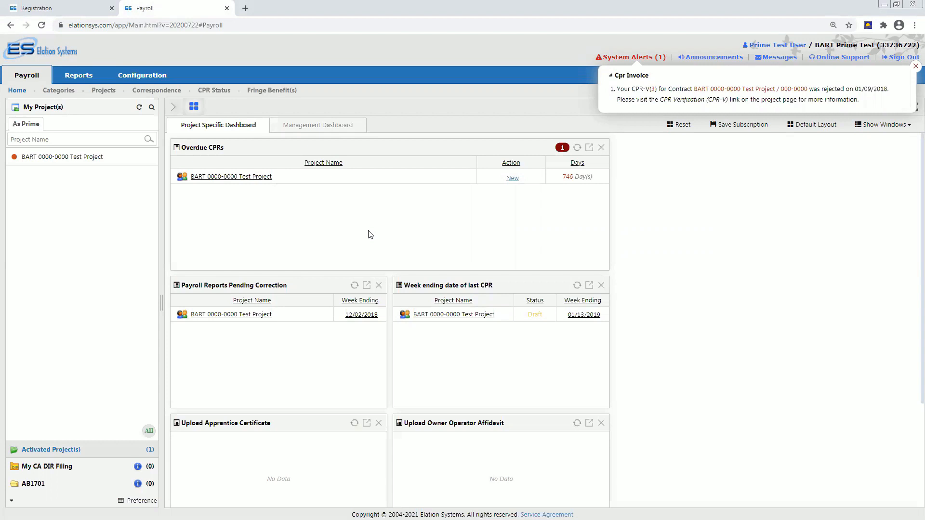
Open the BART 0000-0000 Test Project and dismiss the CPR invoice alert.
click(67, 158)
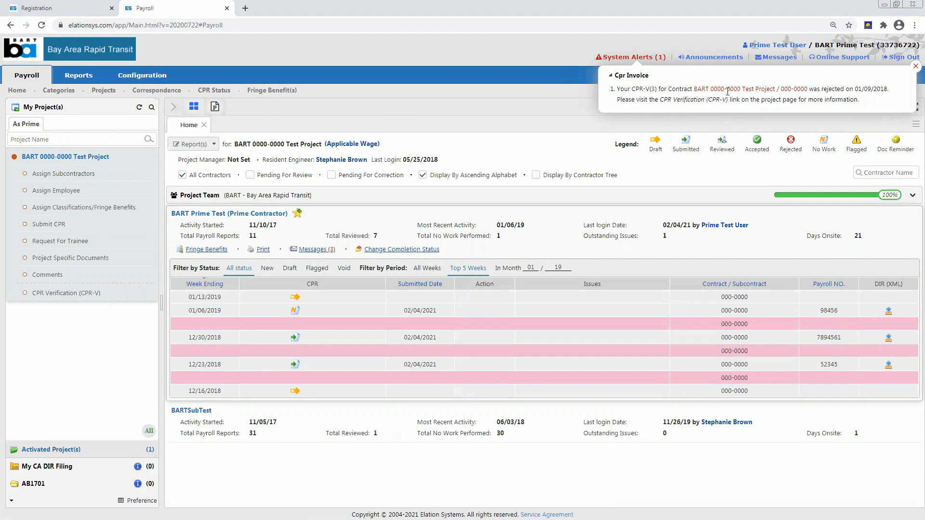
click(915, 66)
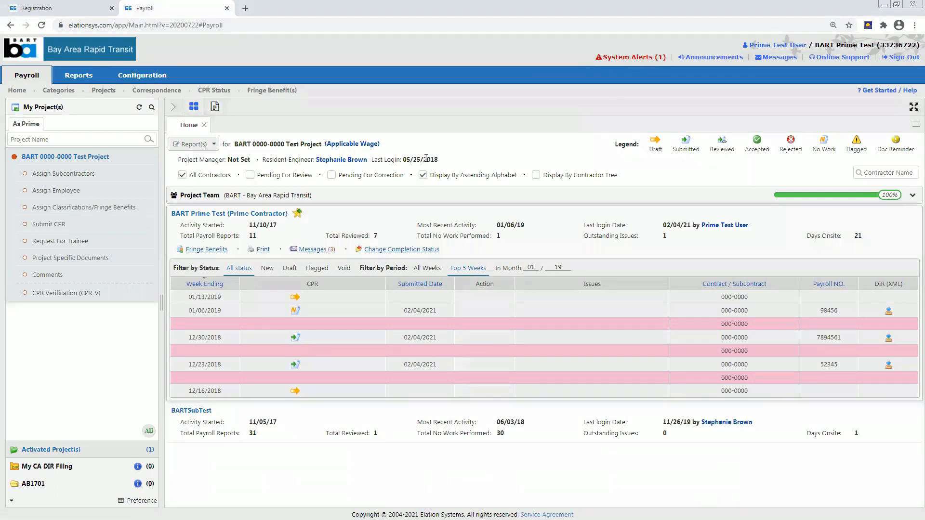
click(49, 191)
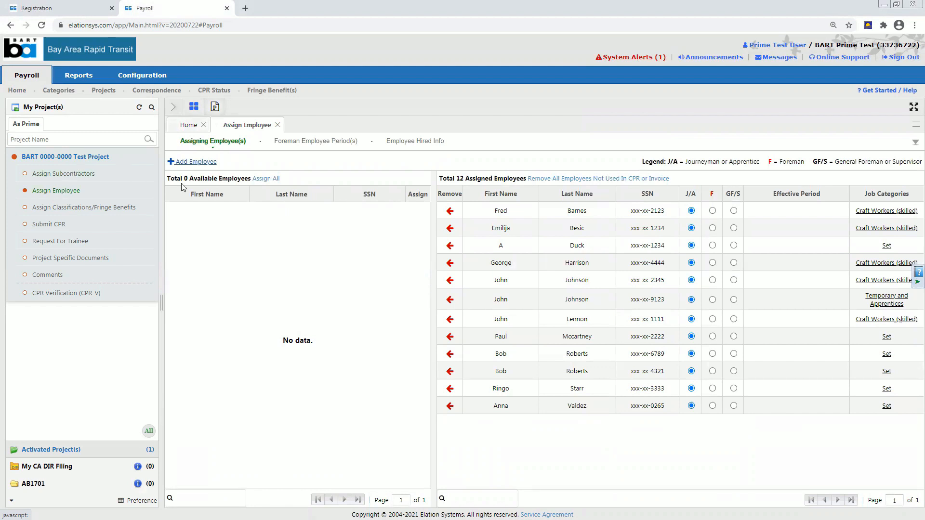
Look through the Add Employee form and close it without adding anyone.
click(187, 163)
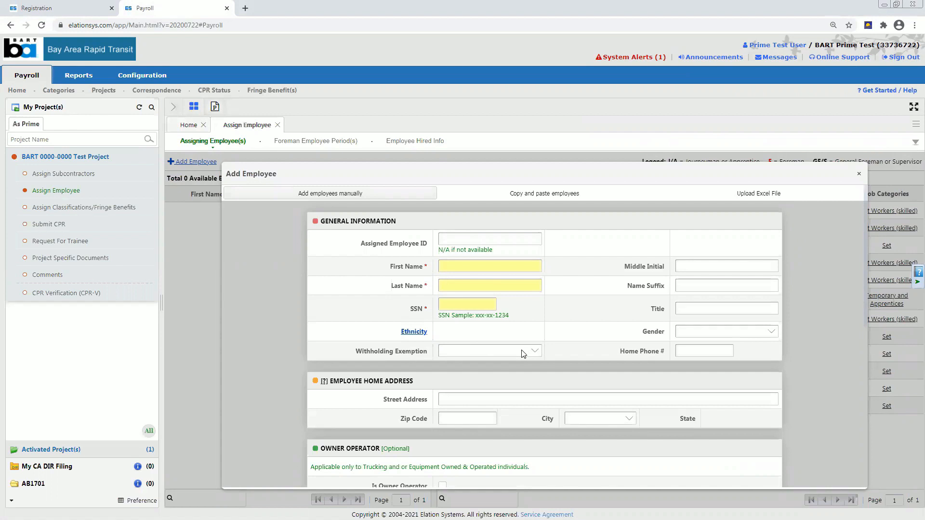
scroll(522, 353, down, 1)
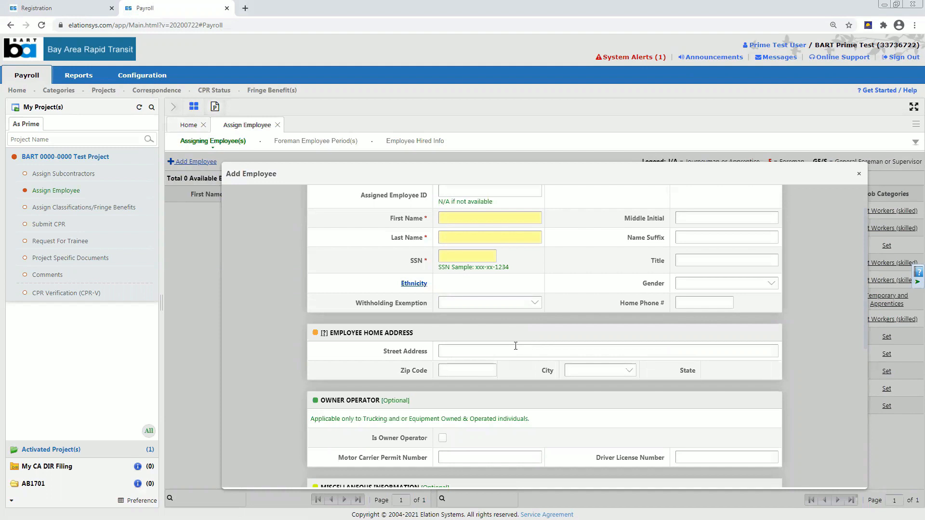
scroll(516, 347, down, 3)
scroll(514, 349, down, 2)
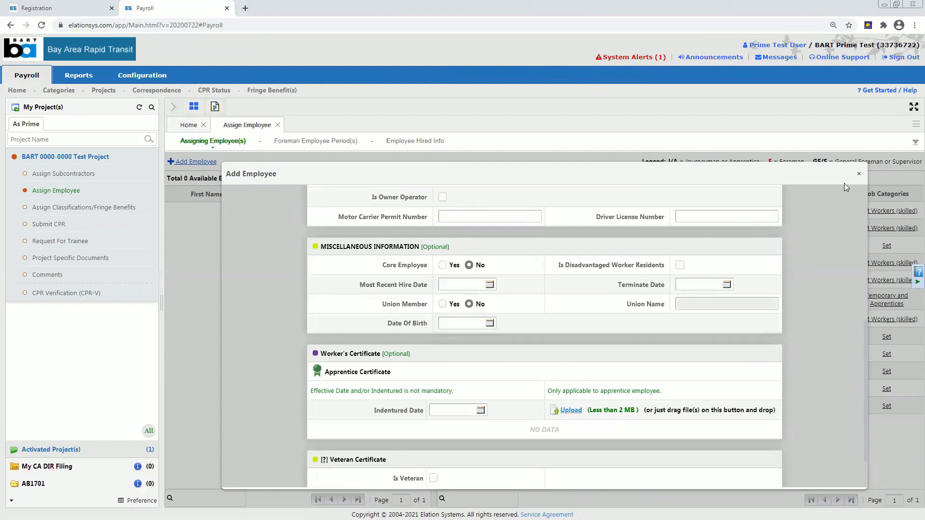
click(858, 172)
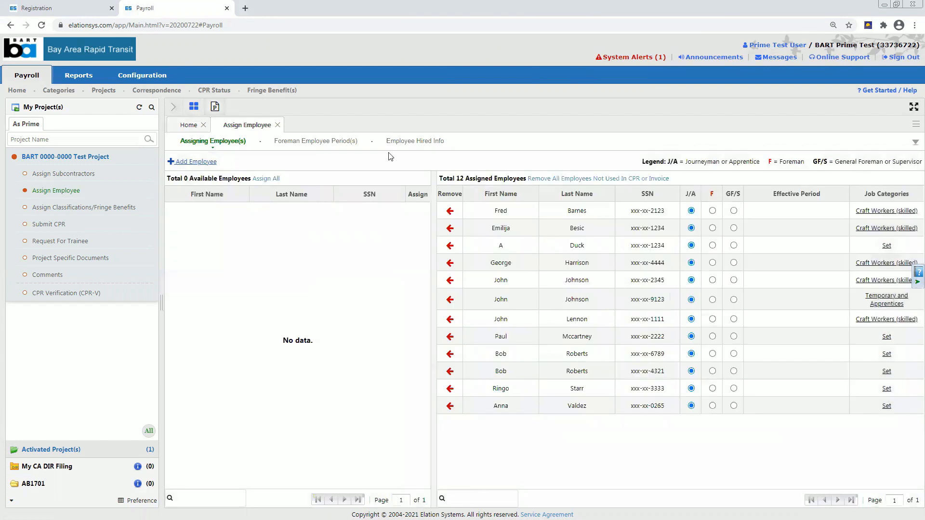
click(52, 208)
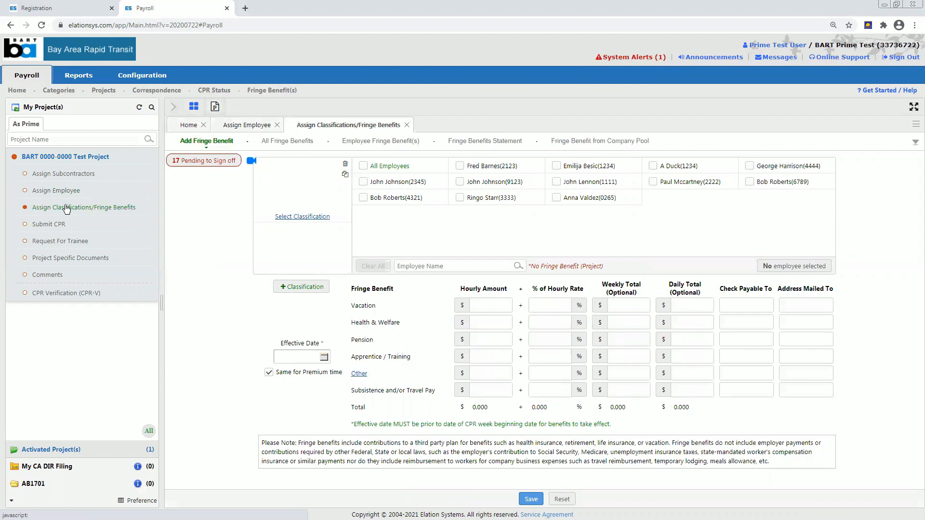
click(461, 166)
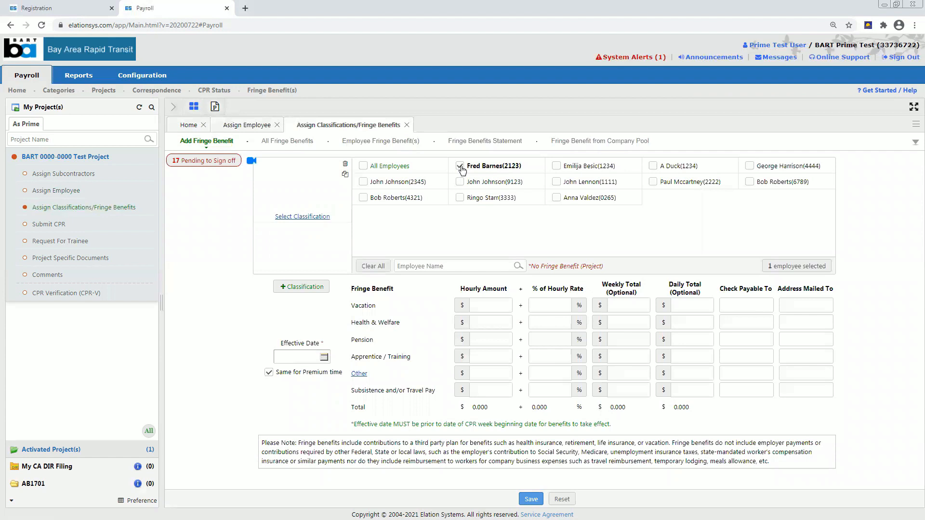
click(306, 217)
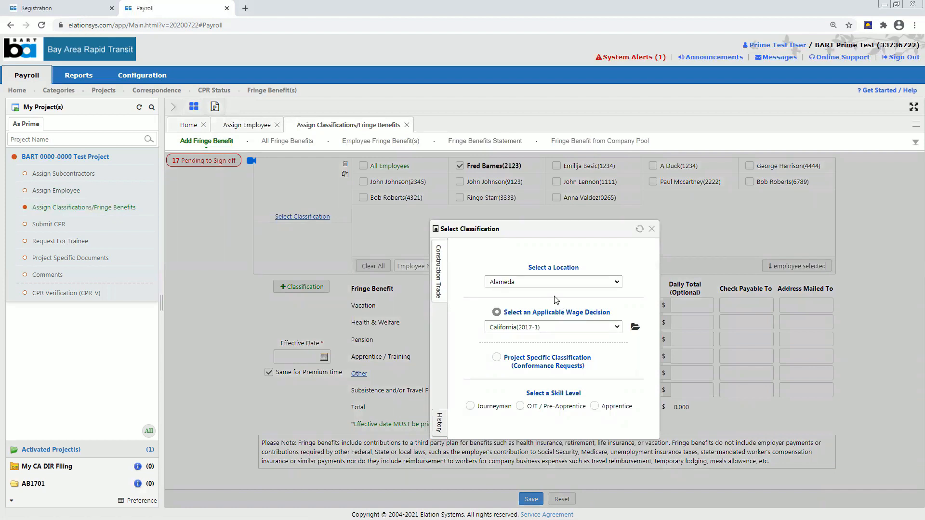
click(568, 332)
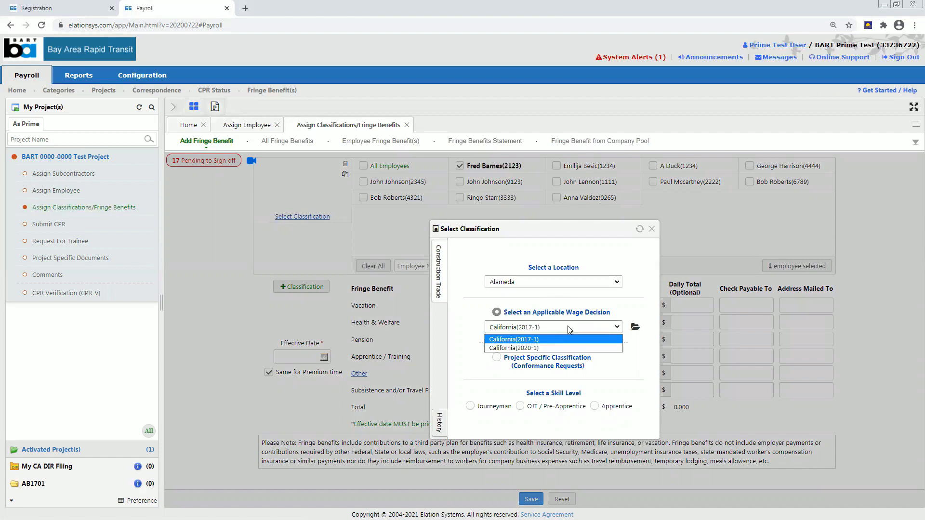
click(544, 349)
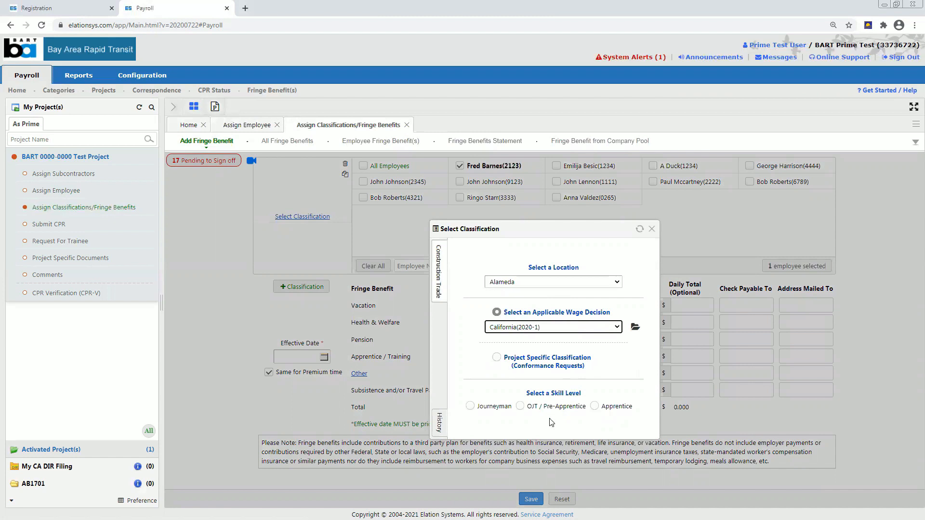
click(470, 406)
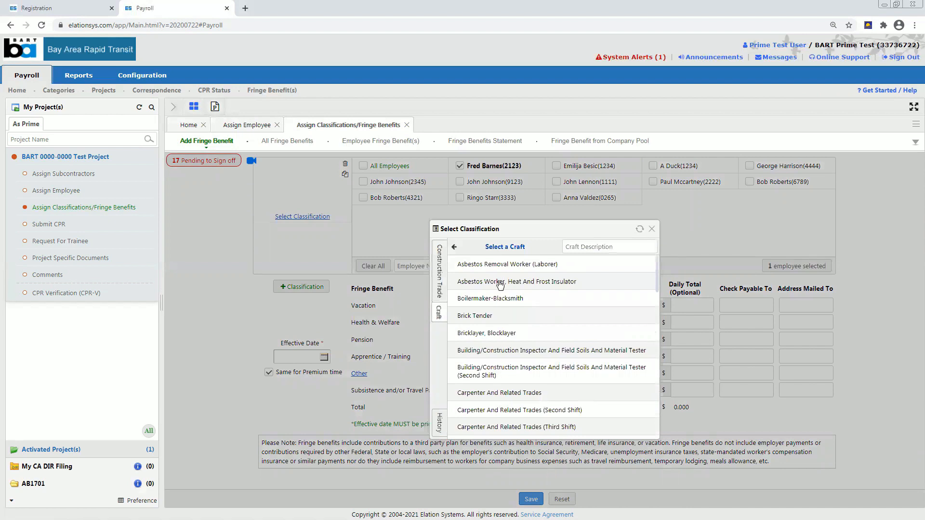
click(488, 267)
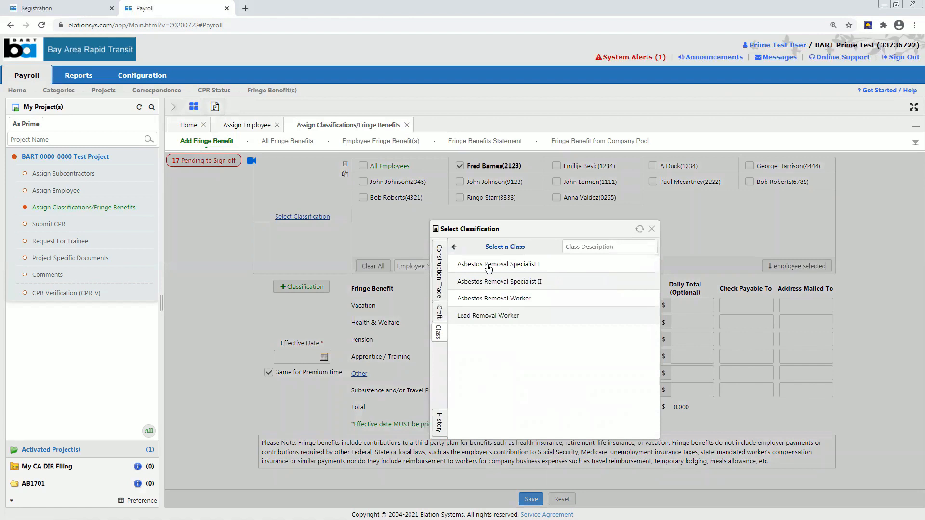
click(488, 266)
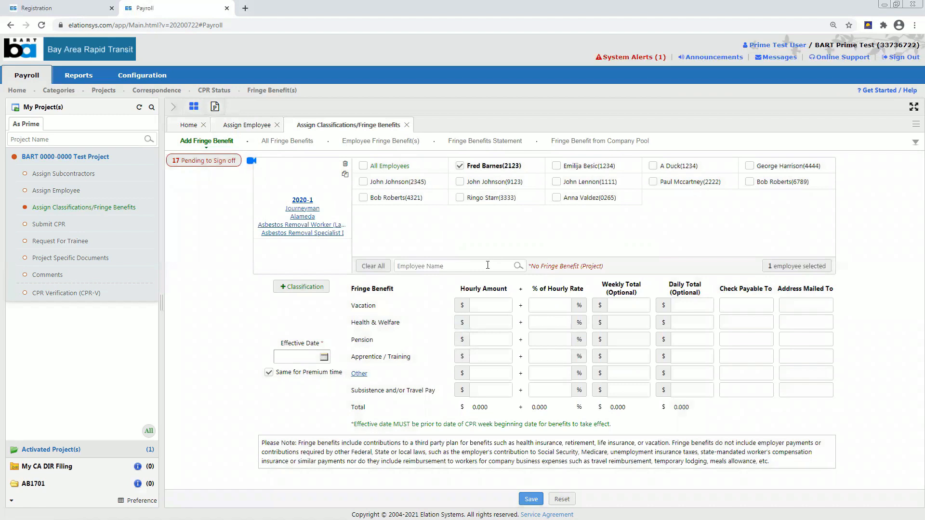
click(499, 304)
text(.75)
click(493, 317)
text(5.84)
click(493, 341)
text(8.25)
click(492, 360)
text(.46)
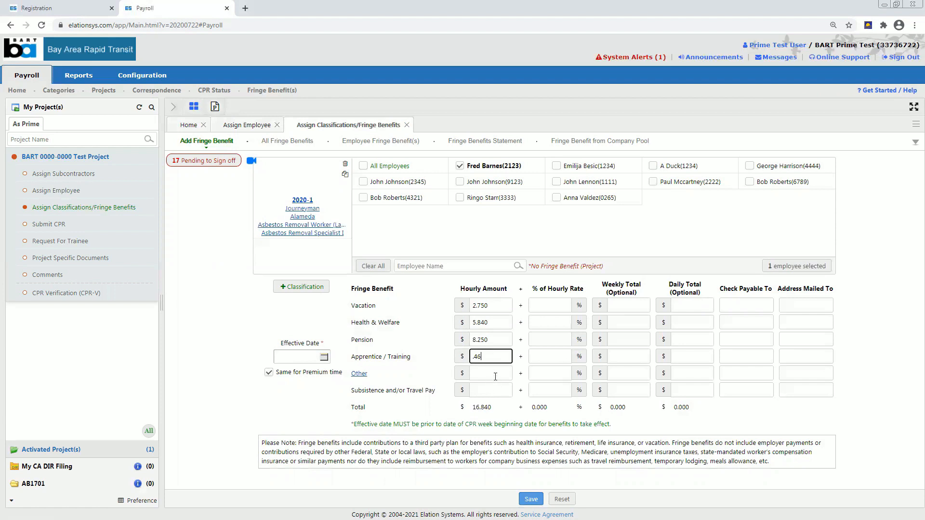
click(495, 376)
text(.18)
Make vacation payable to Trust Fund, set effective date 02/04/2021, and save.
click(746, 305)
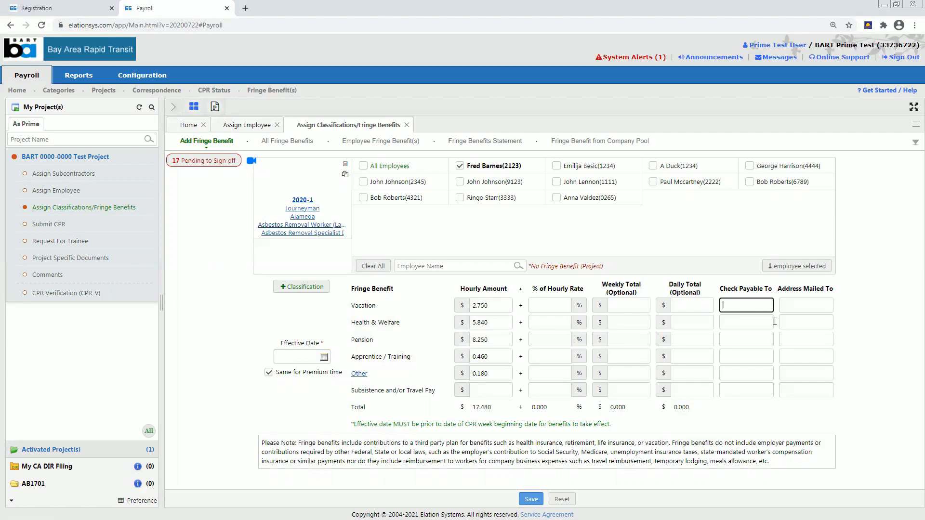
text(Trust Fund)
key(Tab)
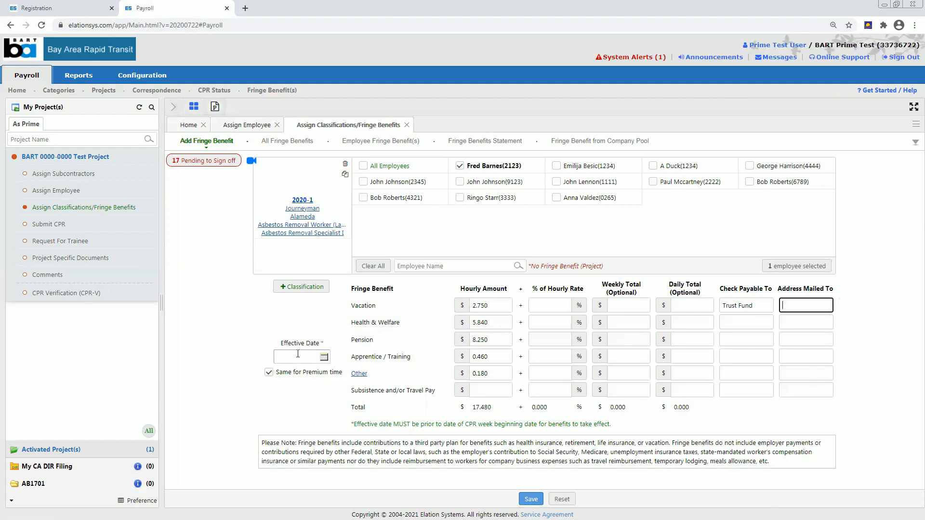
click(298, 355)
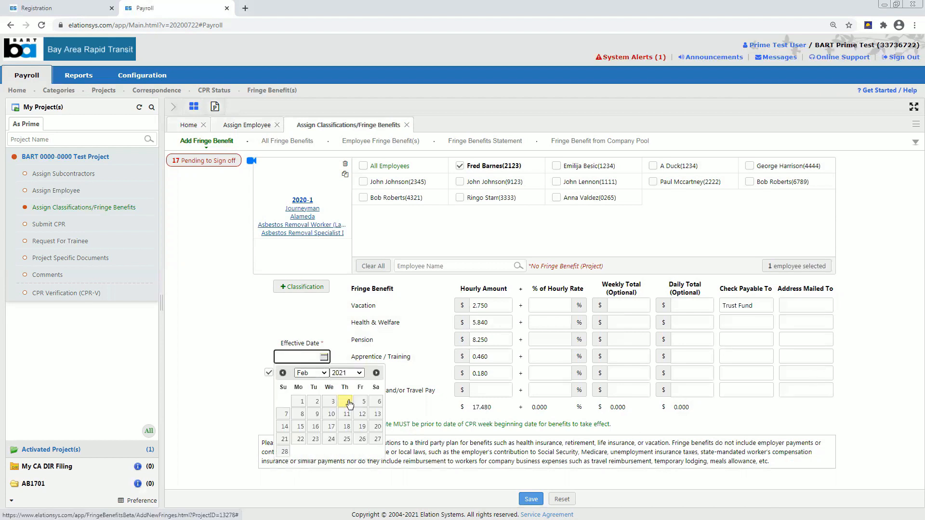
click(347, 402)
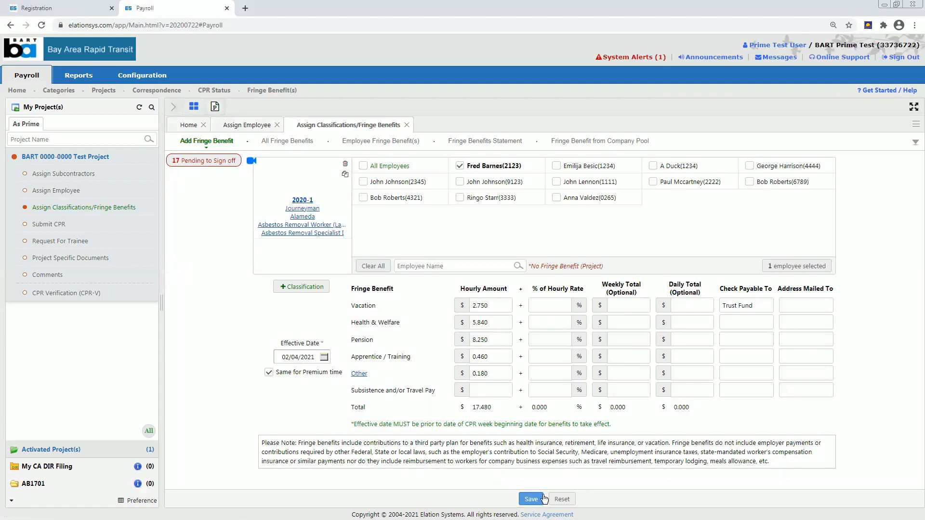
click(531, 499)
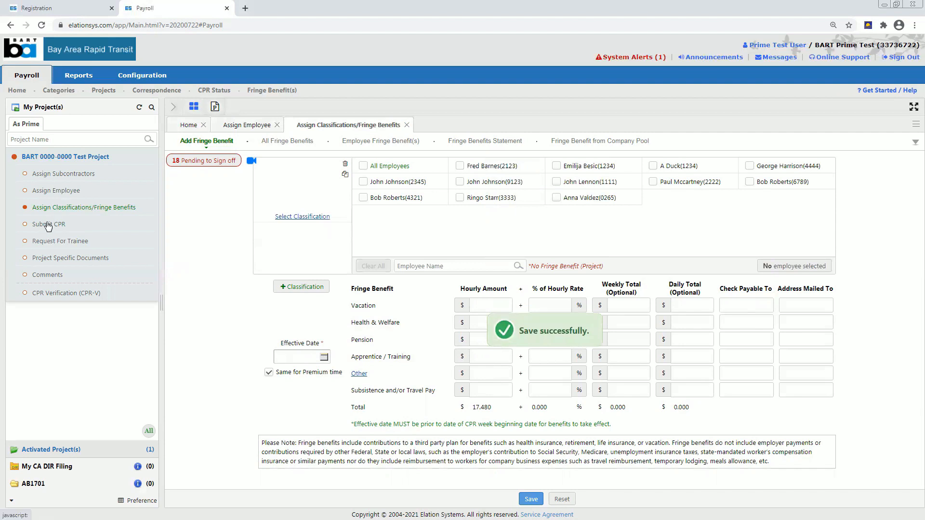
click(48, 225)
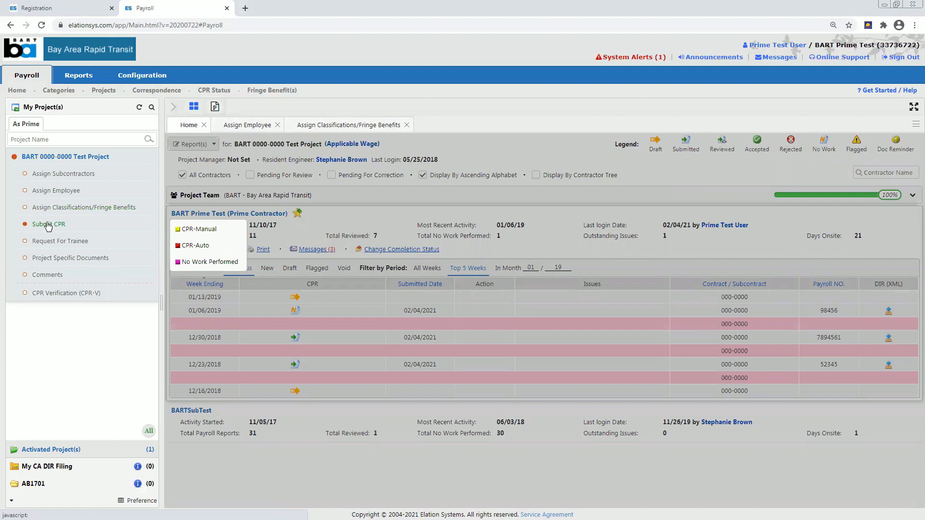
click(194, 234)
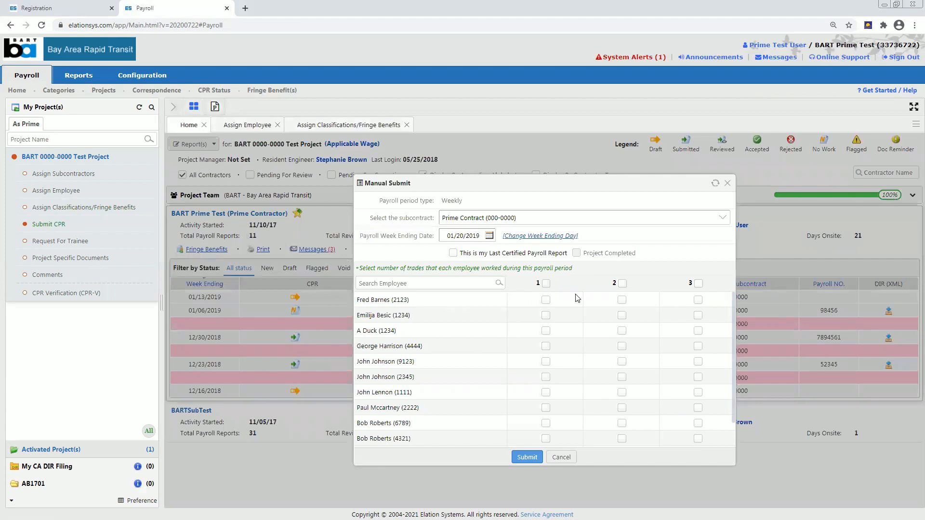
click(622, 301)
click(529, 457)
click(525, 457)
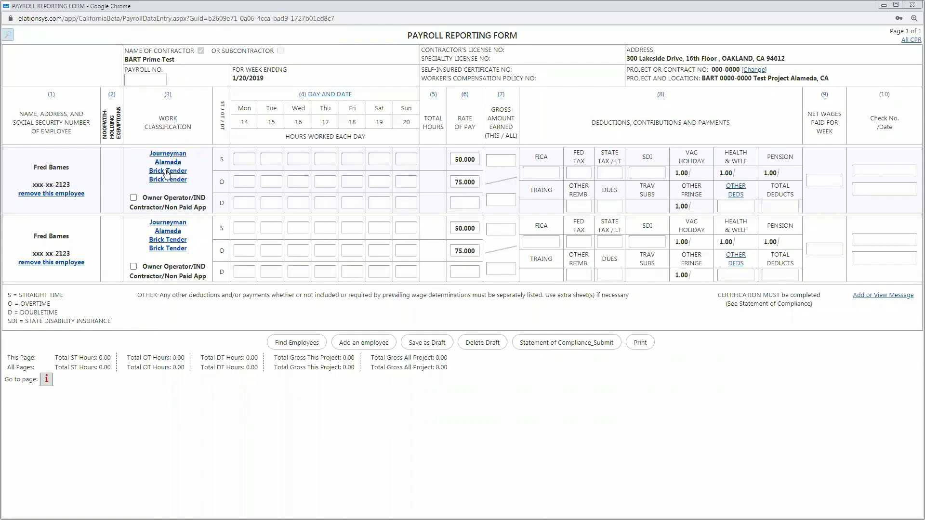
mouse_move(167, 174)
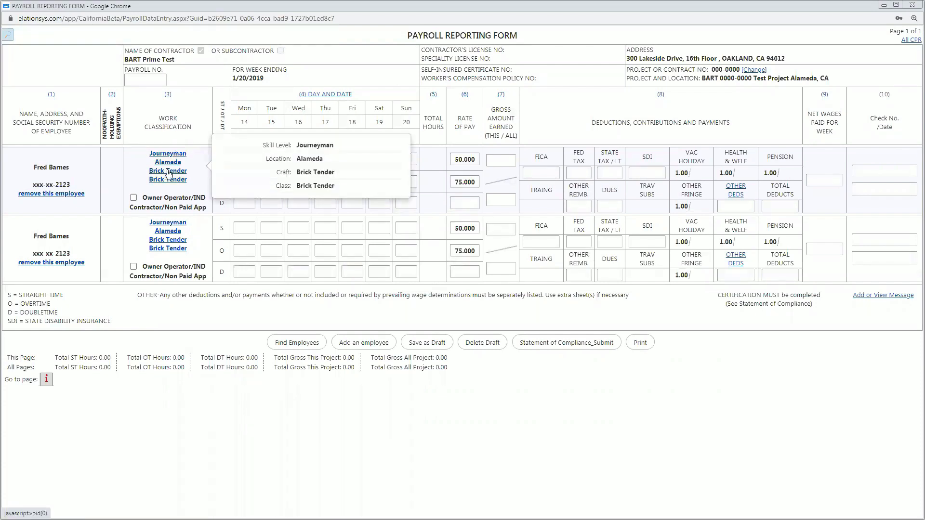
click(168, 172)
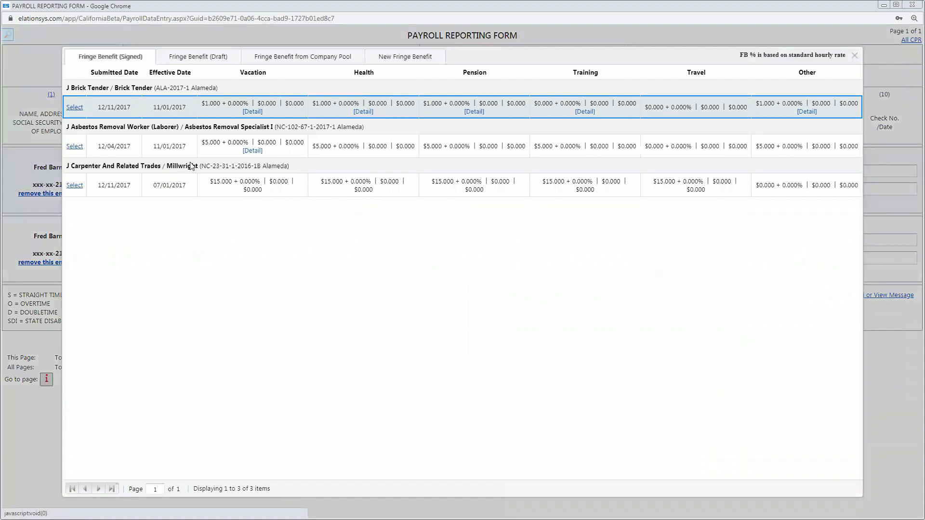
Apply the Asbestos Removal Worker (Laborer) 5.00 fringe rates to the first payroll row.
click(75, 146)
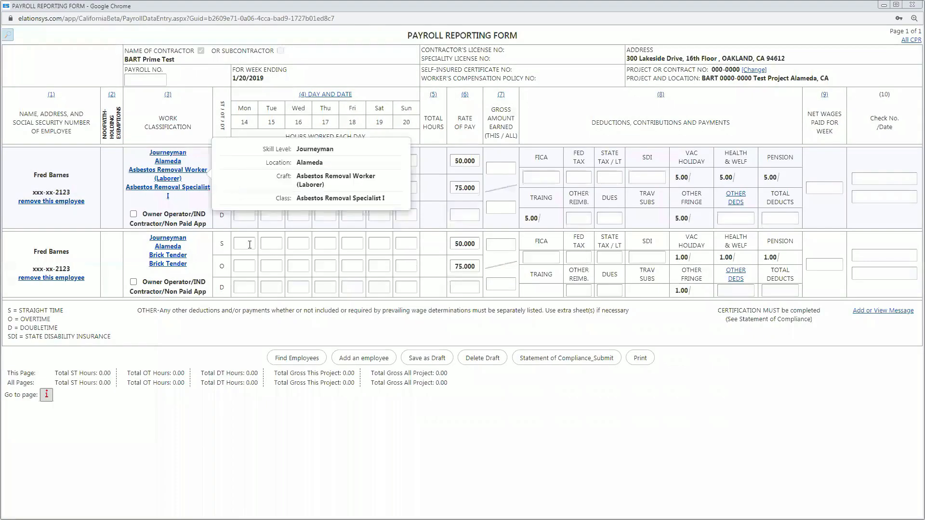
click(247, 166)
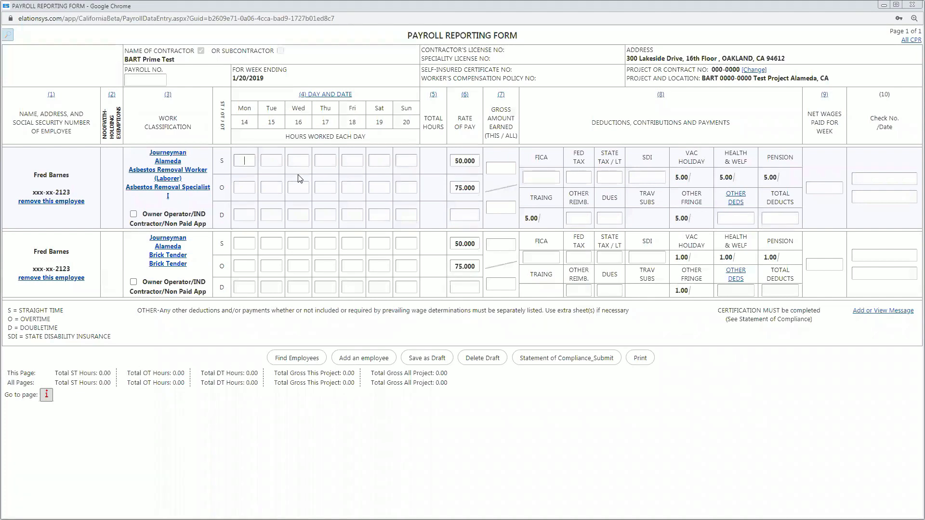
Enter straight-time hours 8, 8, 4 (Mon, Wed, Thu) and 8, 4, 8 (Tue, Thu, Fri).
text(8)
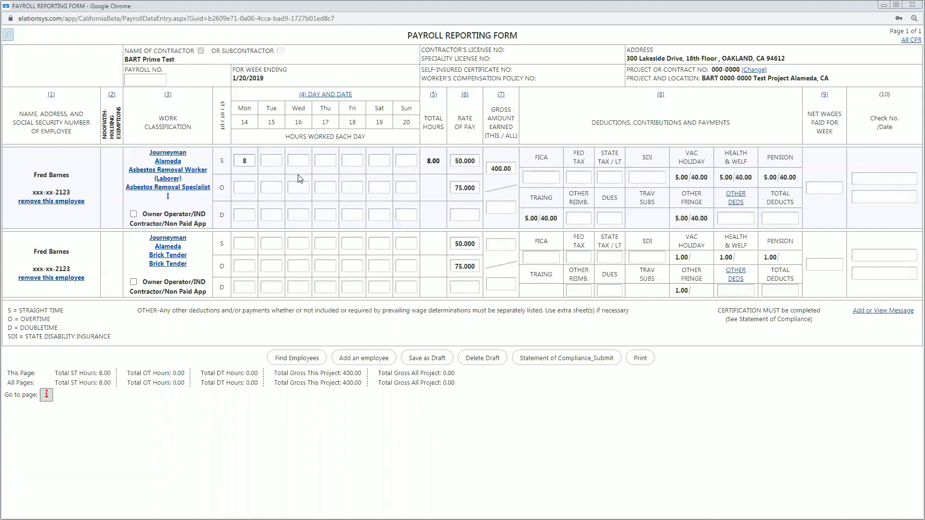
click(276, 243)
text(8)
click(298, 160)
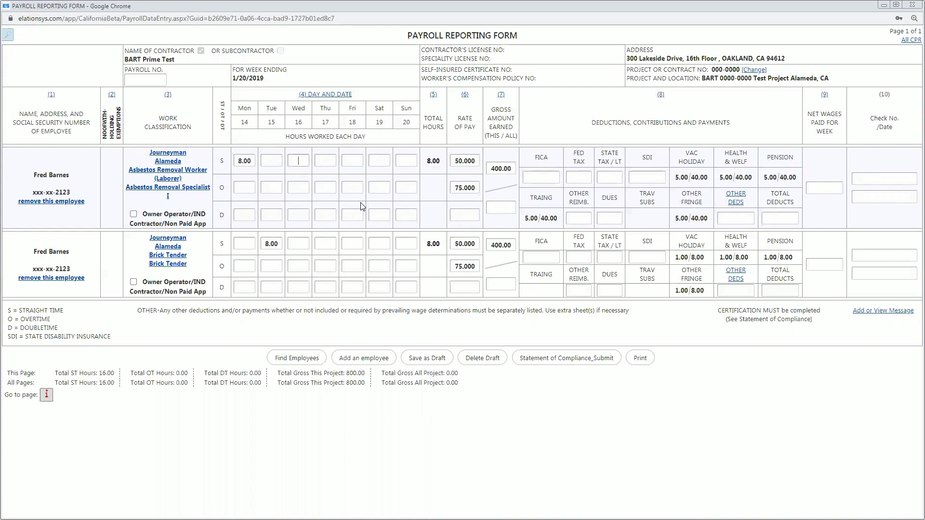
text(8)
click(323, 160)
text(4)
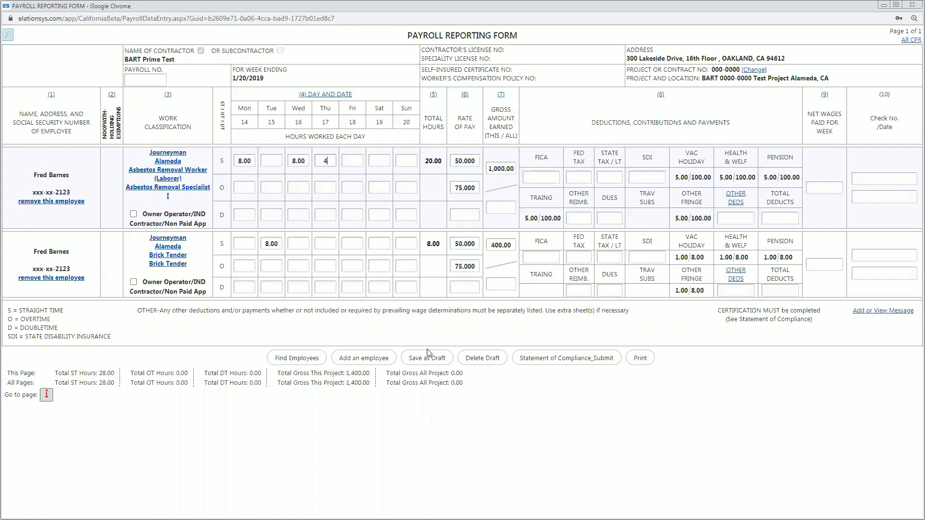
click(328, 240)
text(4)
click(362, 243)
text(8)
Set each employee's all-project gross to 1,000.00.
click(645, 331)
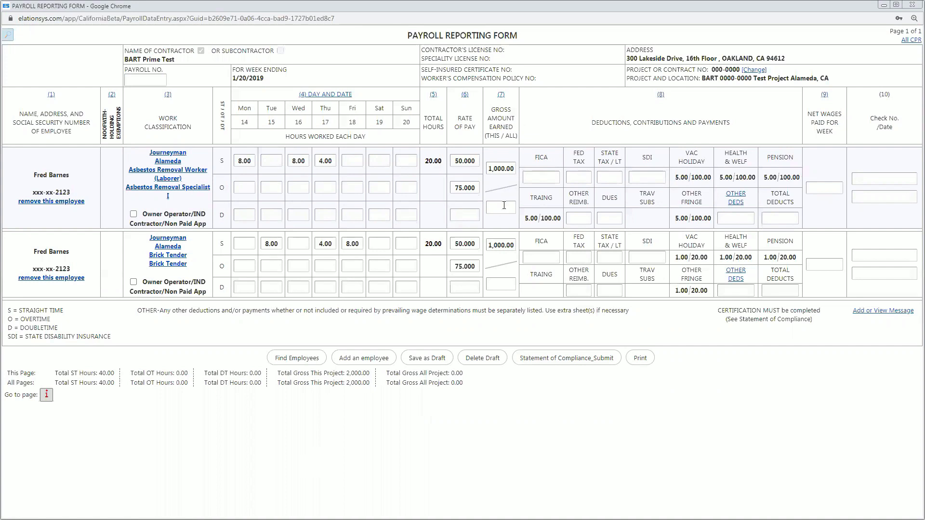
text(1,00)
text(0)
click(503, 283)
text(1000)
click(864, 175)
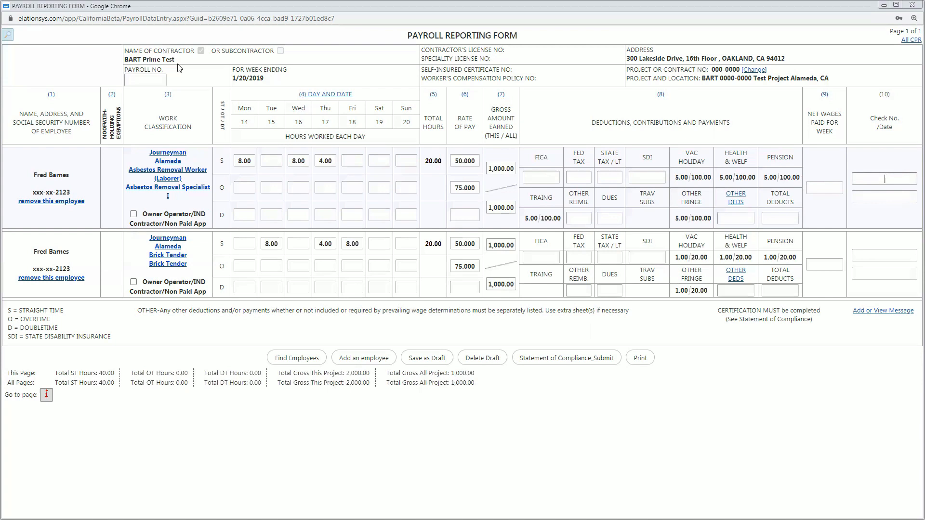
click(366, 152)
Enter payroll number 789456 and submit with the Statement of Compliance.
text(789456)
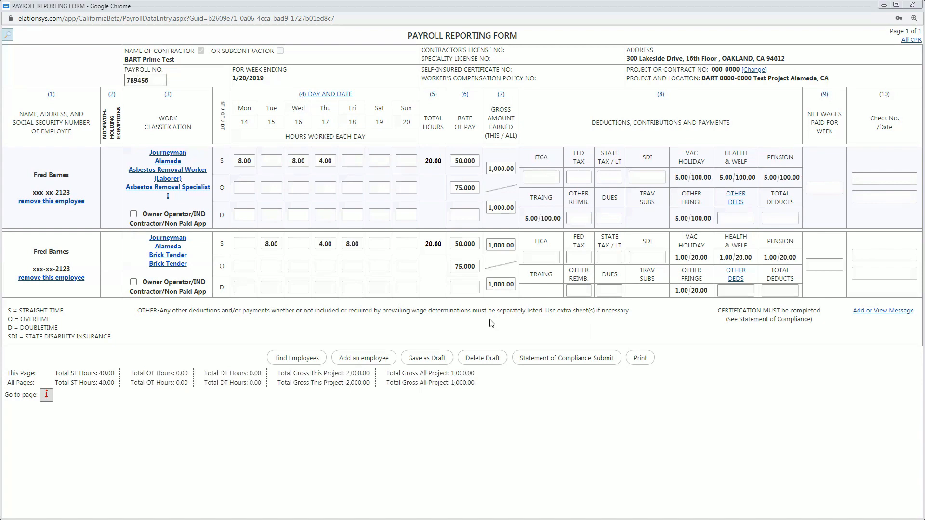
click(550, 362)
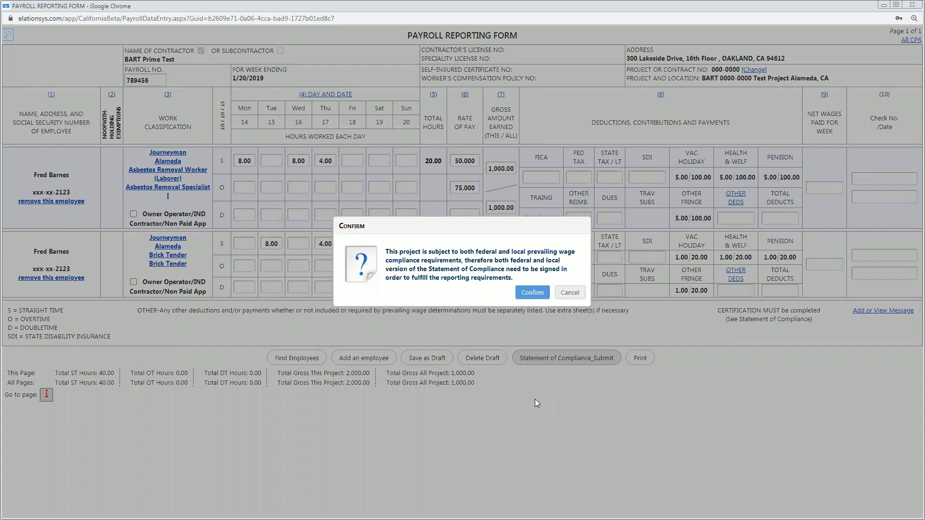
Acknowledge both federal and local statements, accepting the federal statement and compliance summary without electronic signature.
click(527, 290)
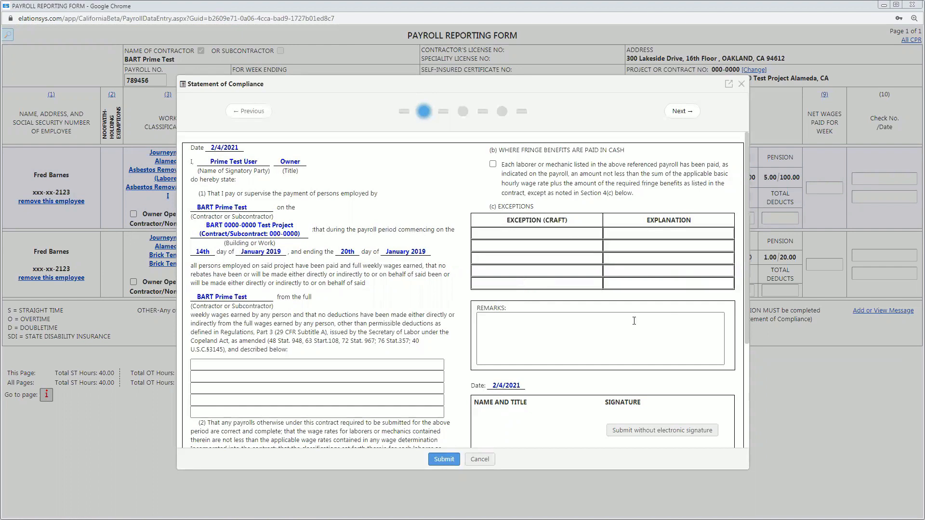
scroll(641, 313, down, 1)
scroll(642, 313, down, 3)
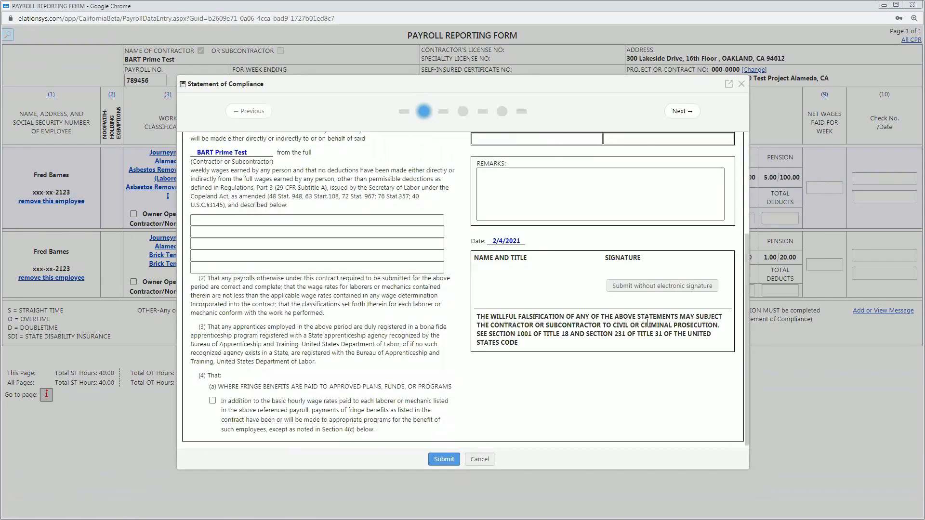
click(647, 284)
click(512, 389)
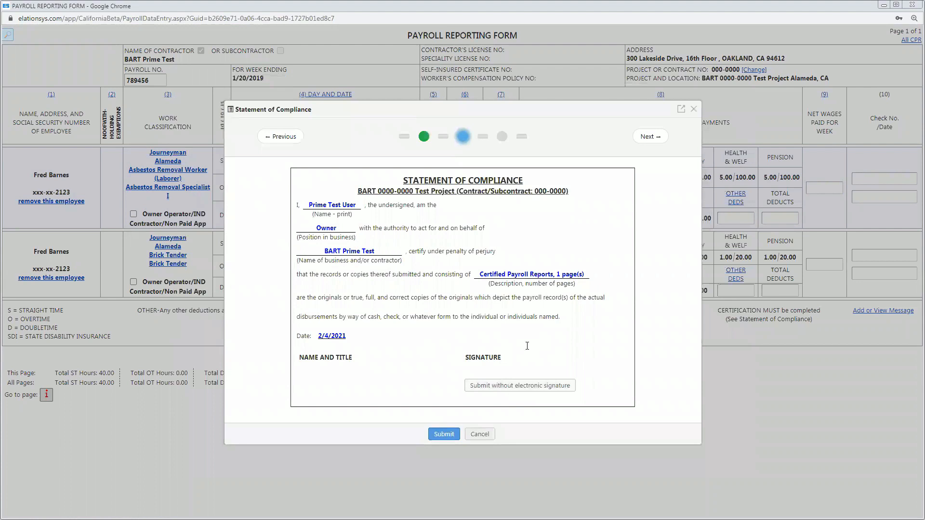
Leave the California statement unsigned and submit the 01/20/2019 certified payroll with its compliance statements.
scroll(533, 409, down, 6)
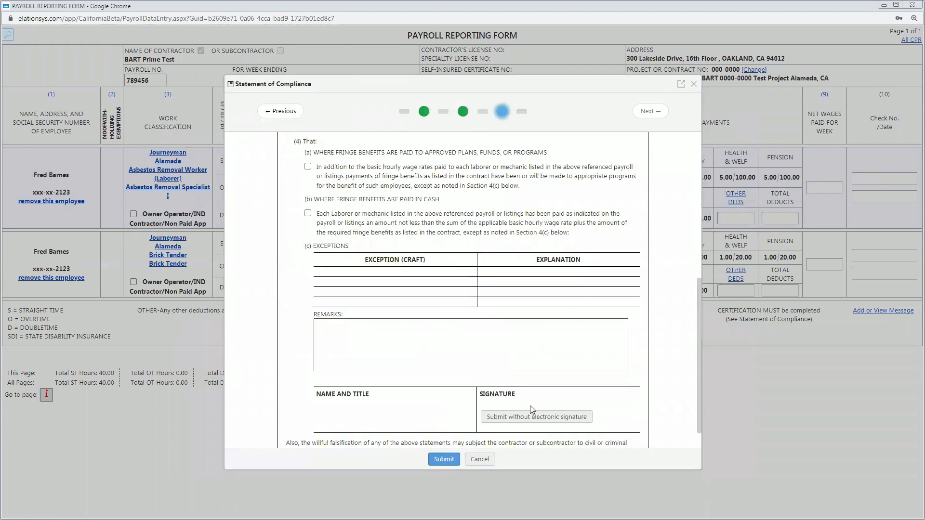
scroll(541, 398, down, 1)
click(541, 387)
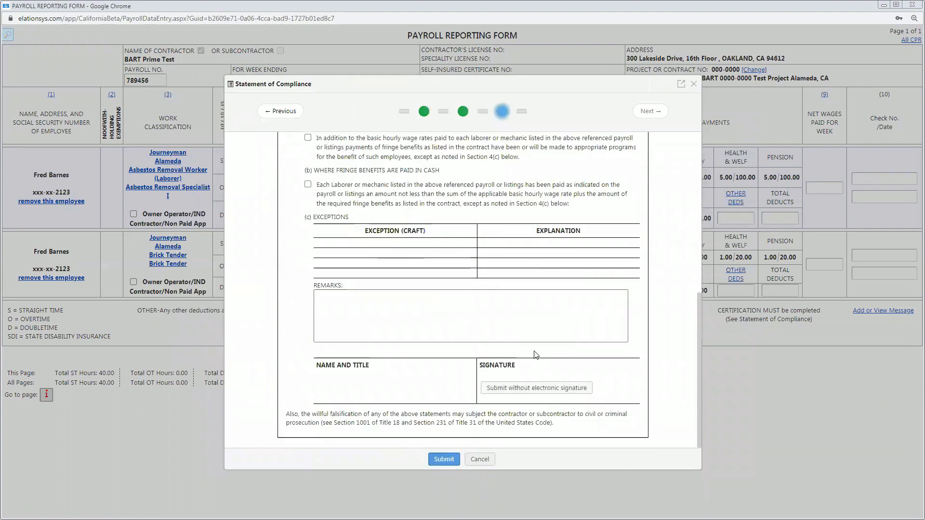
click(444, 459)
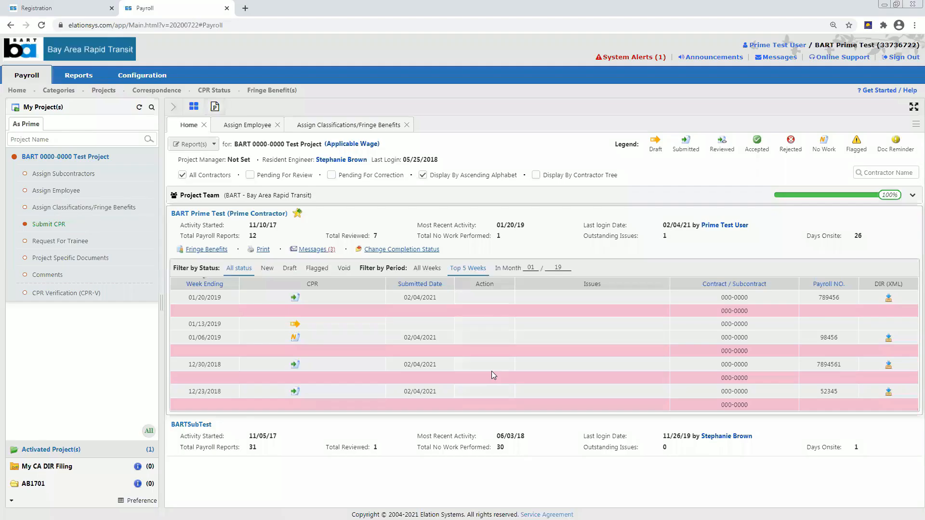
Review the actions for the 01/20/2019 report and 01/13/2019 draft, then show certified payrolls for All Weeks.
click(293, 301)
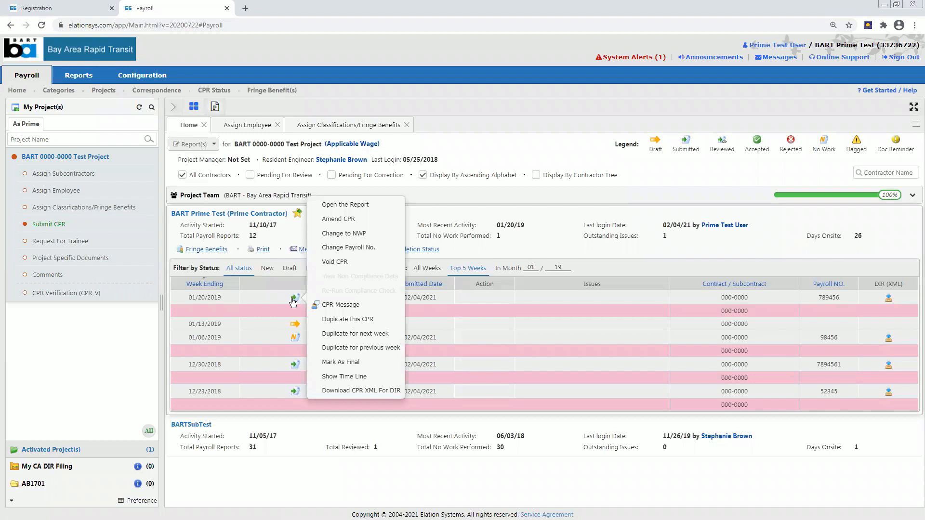
click(472, 279)
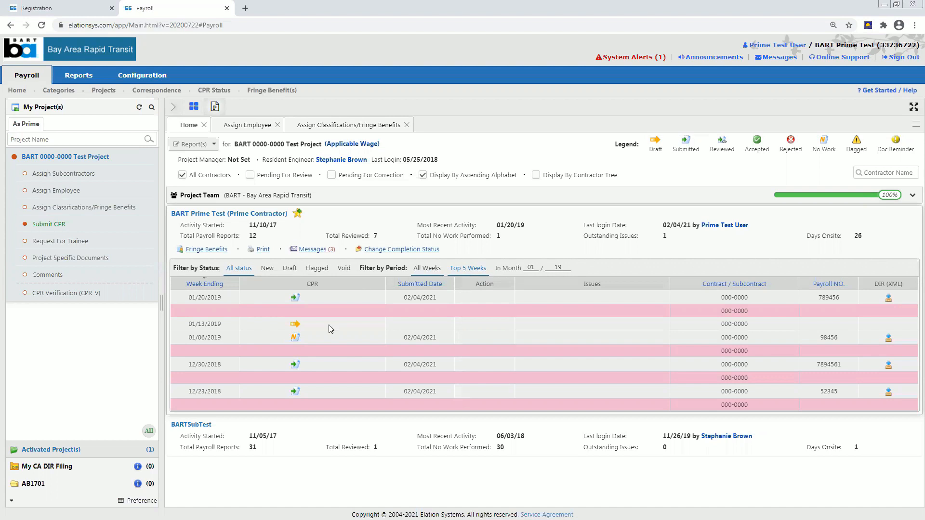
click(296, 331)
click(439, 270)
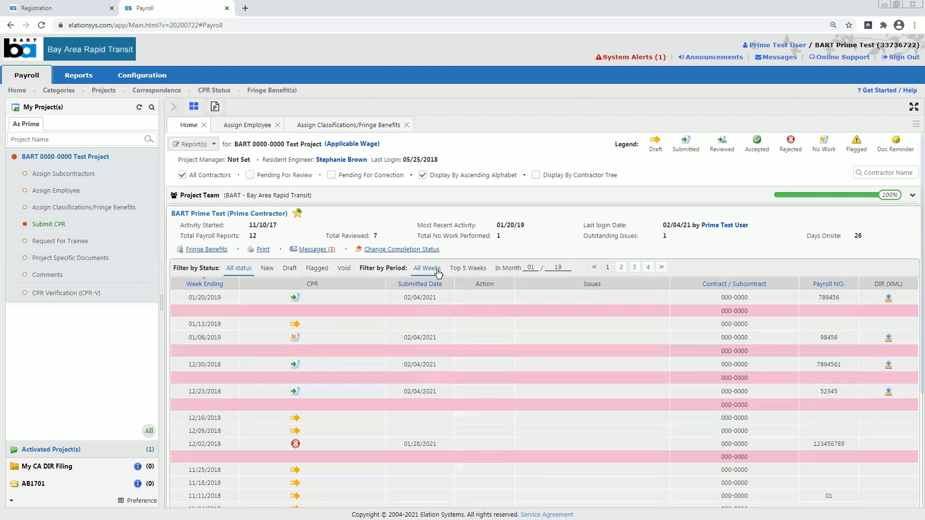
Check the rejected 12/02/2018 report's actions, then bring up the CPR-Manual, CPR-Auto and No Work Performed choices.
scroll(396, 355, down, 2)
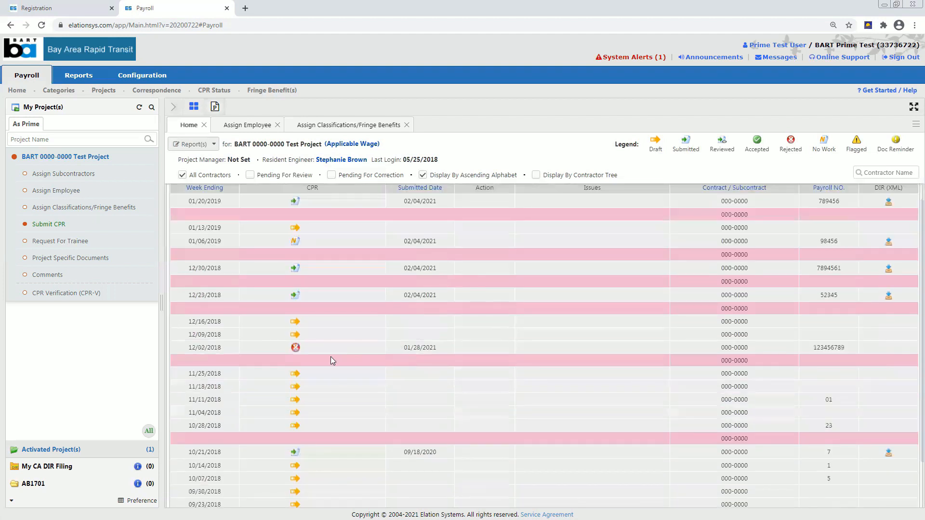
click(296, 348)
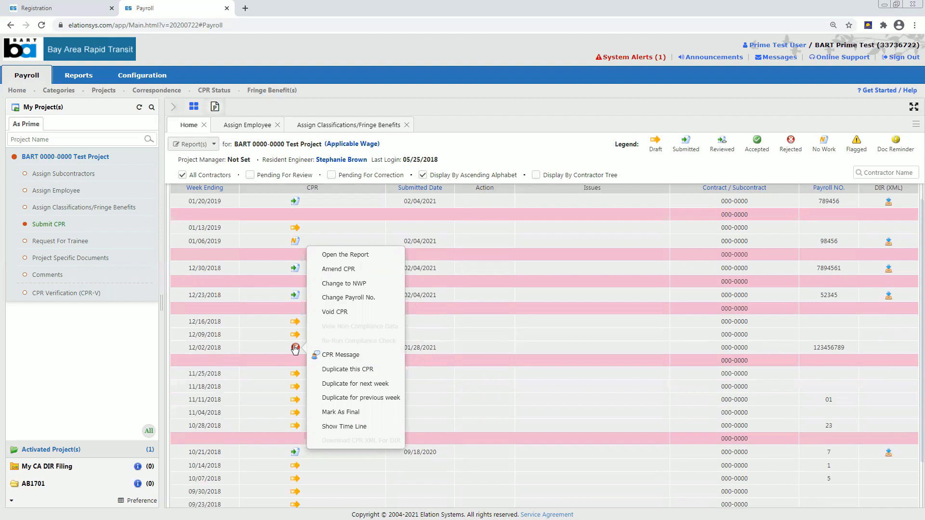
click(282, 341)
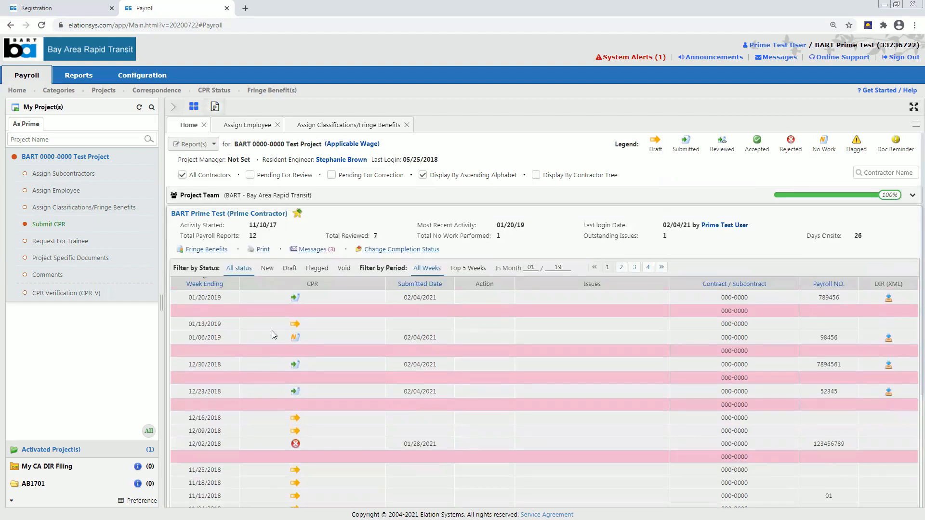
click(48, 225)
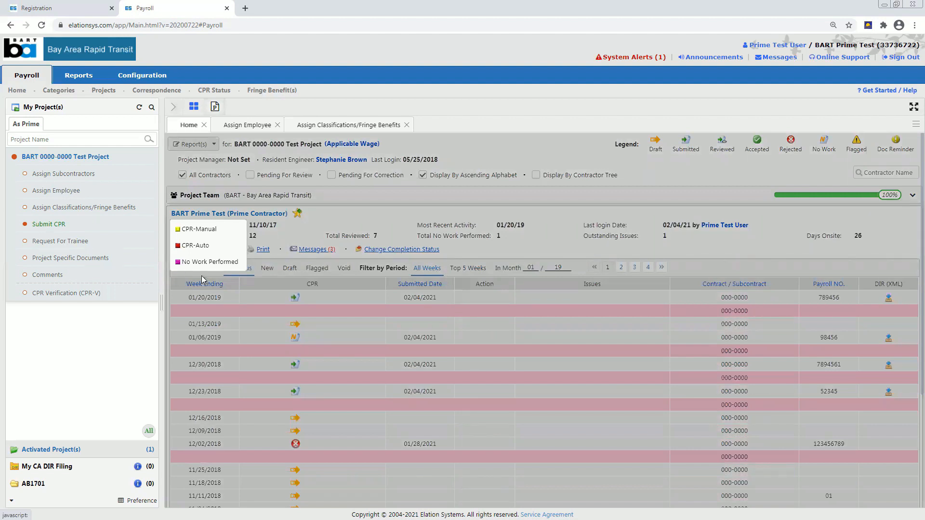
Preview a No Work Performed report for week ending 01/27/2019 with 0 extra periods, then close it unsubmitted.
click(221, 260)
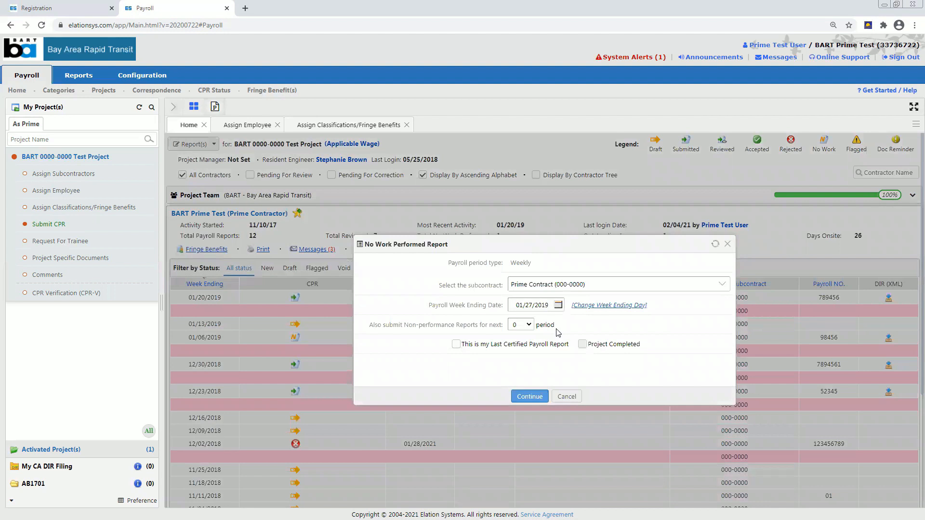
click(529, 326)
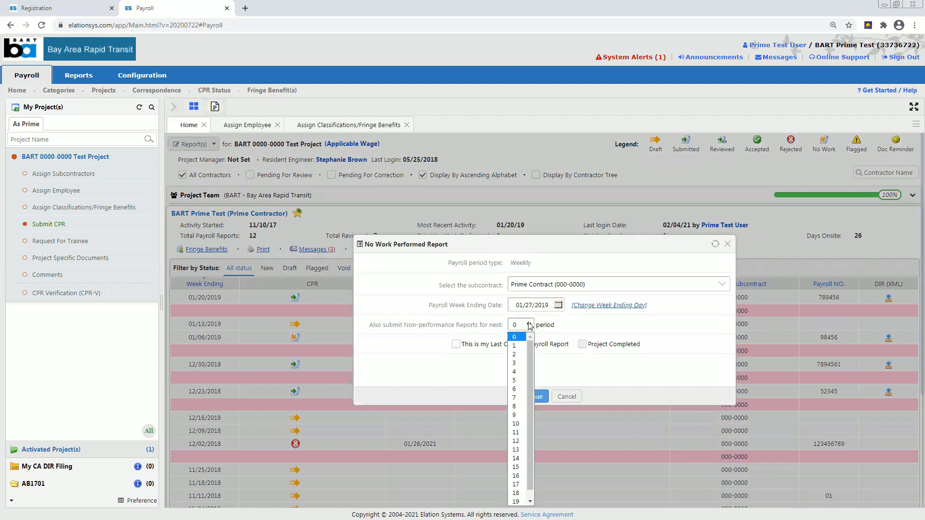
scroll(525, 396, down, 1)
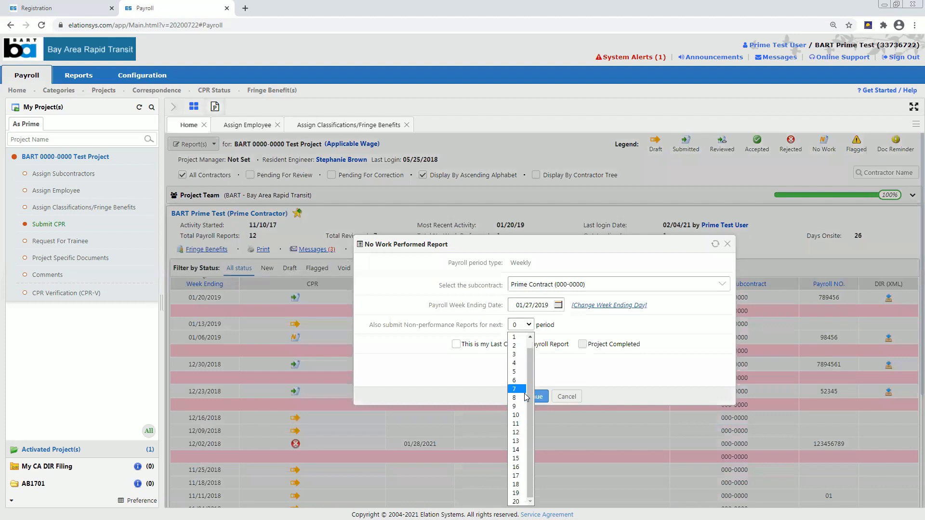
click(617, 362)
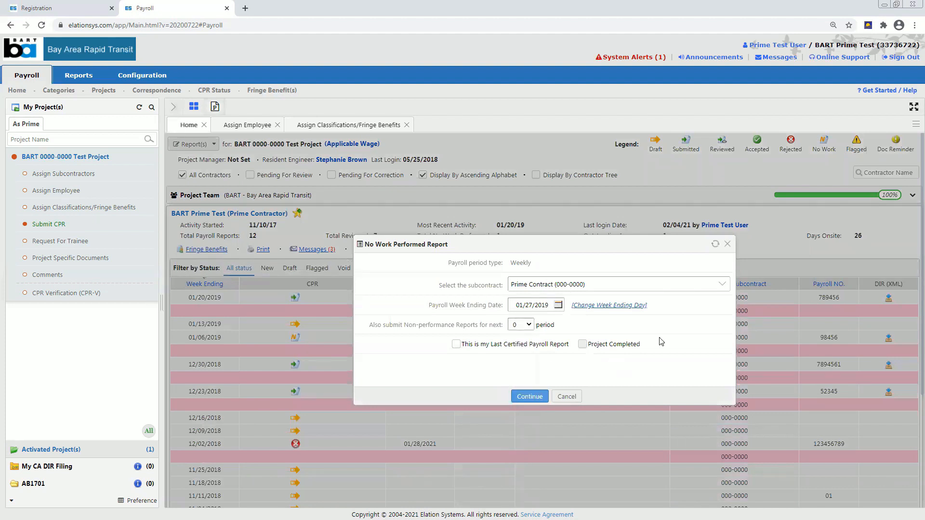
click(727, 244)
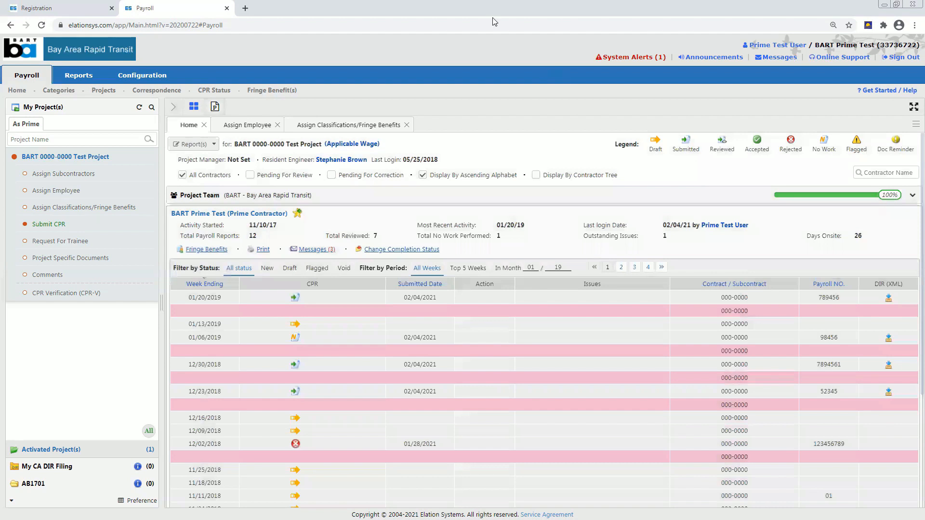